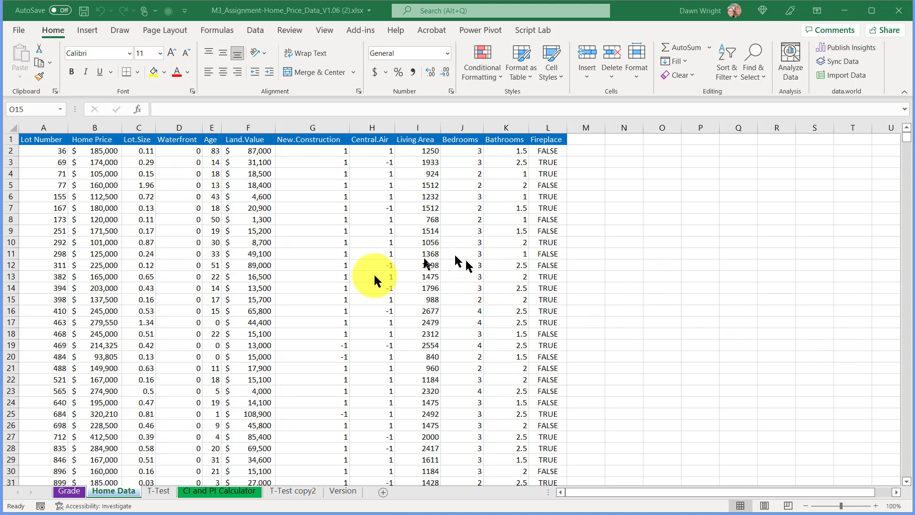
Step: Start a pivot table from range 'Home Data'!$A$1:$L$1729, placed on a New Worksheet
click(105, 152)
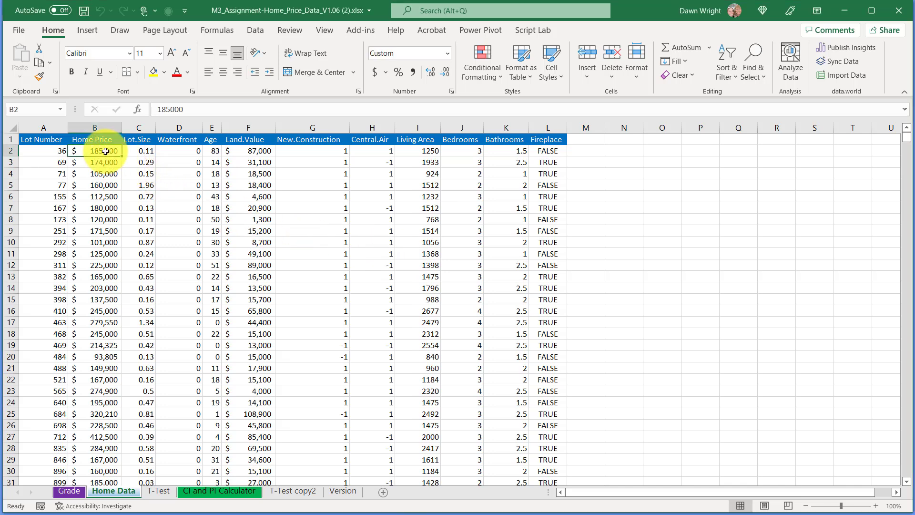
click(87, 32)
click(27, 69)
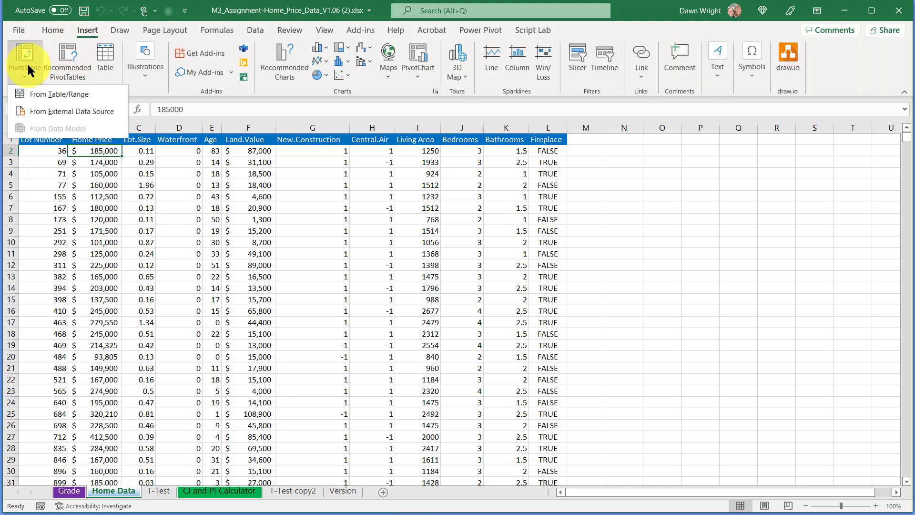
click(32, 97)
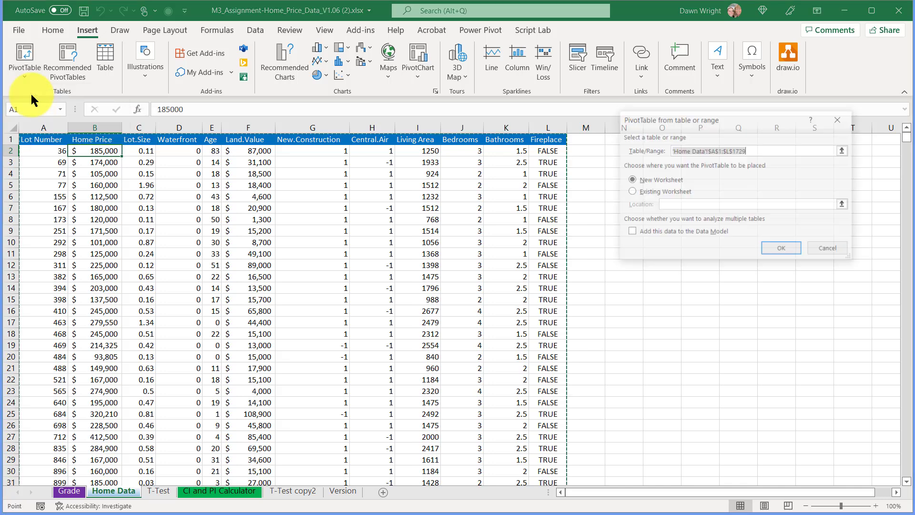
drag(741, 112, 411, 209)
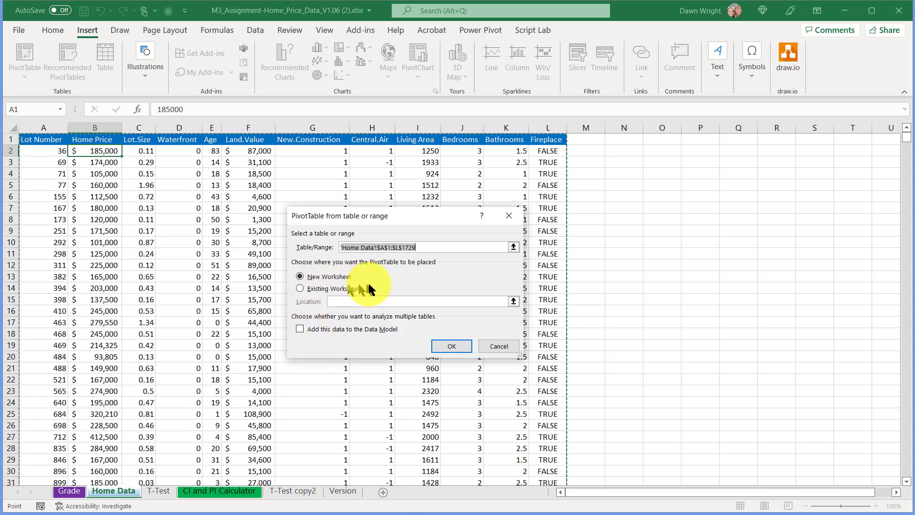
Step: Build the pivot with Lot Number as rows and Sum of Land.Value and Sum of Lot.Size as values
click(451, 346)
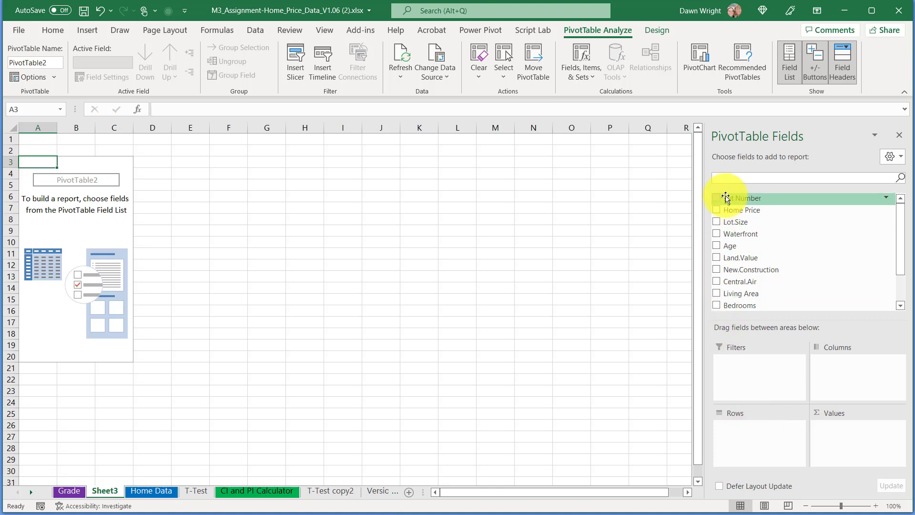
drag(725, 197, 736, 435)
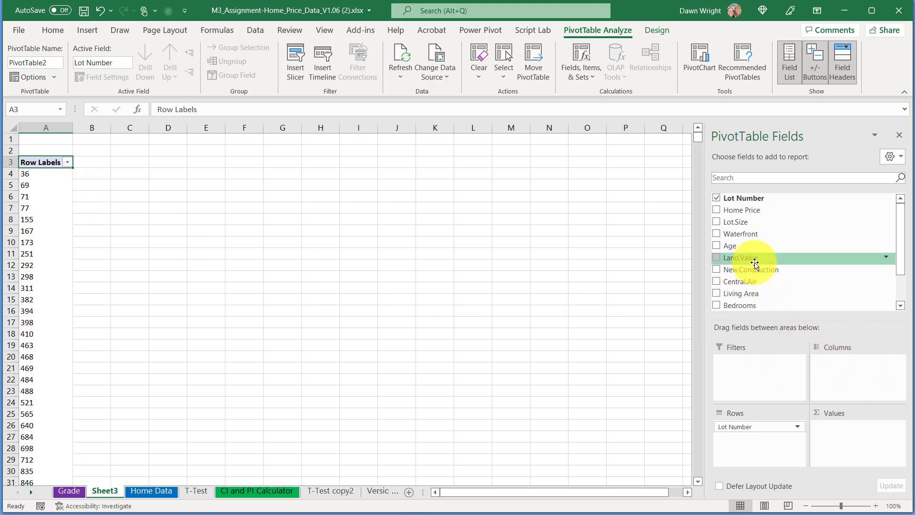
drag(745, 259, 845, 436)
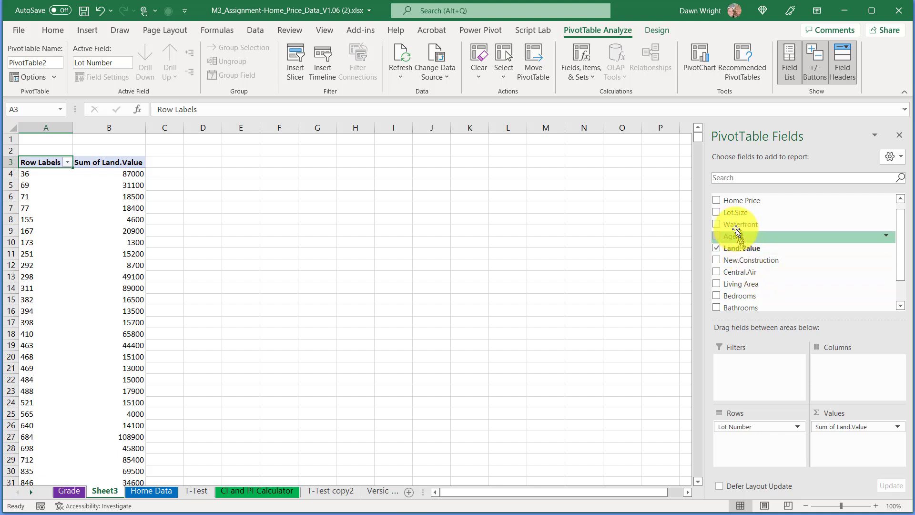
mouse_move(725, 212)
mouse_down()
mouse_move(818, 346)
mouse_move(834, 430)
mouse_up()
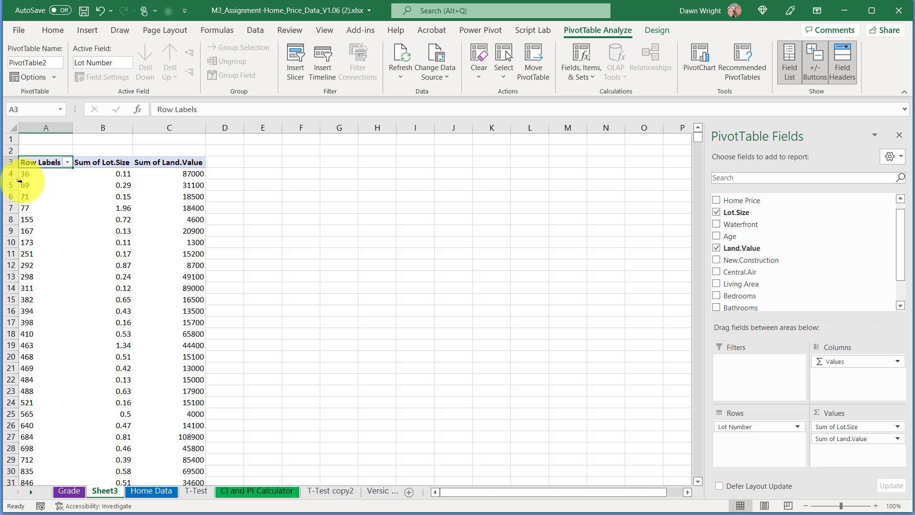
mouse_move(202, 173)
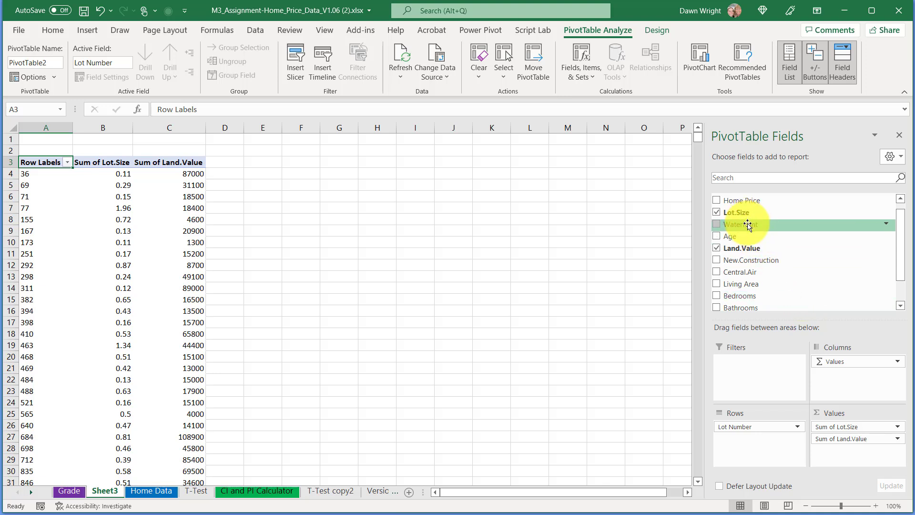
Step: Add Waterfront as a report filter and set it to 1, leaving 15 waterfront lots
drag(747, 226, 750, 374)
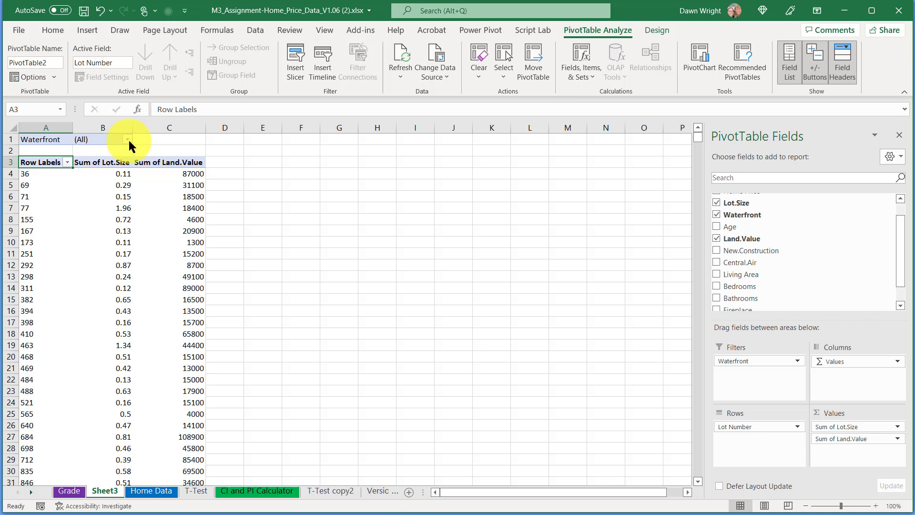
click(127, 139)
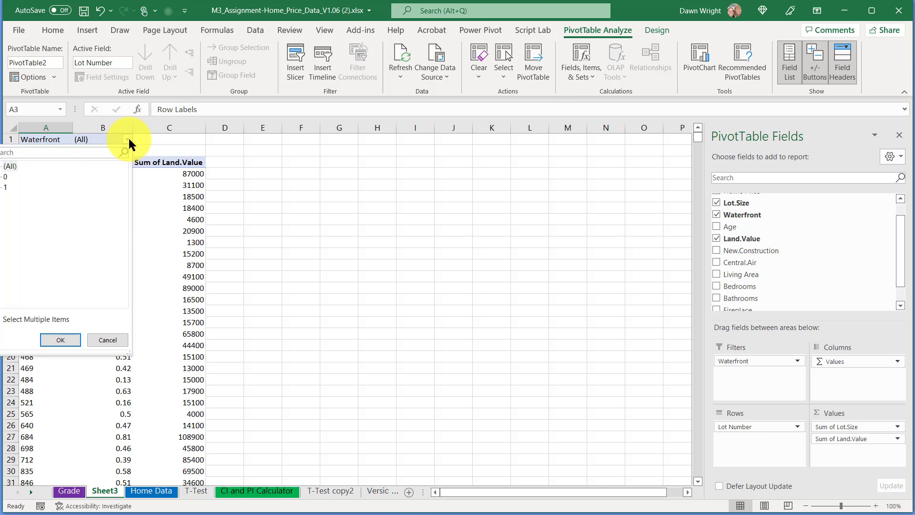
click(6, 189)
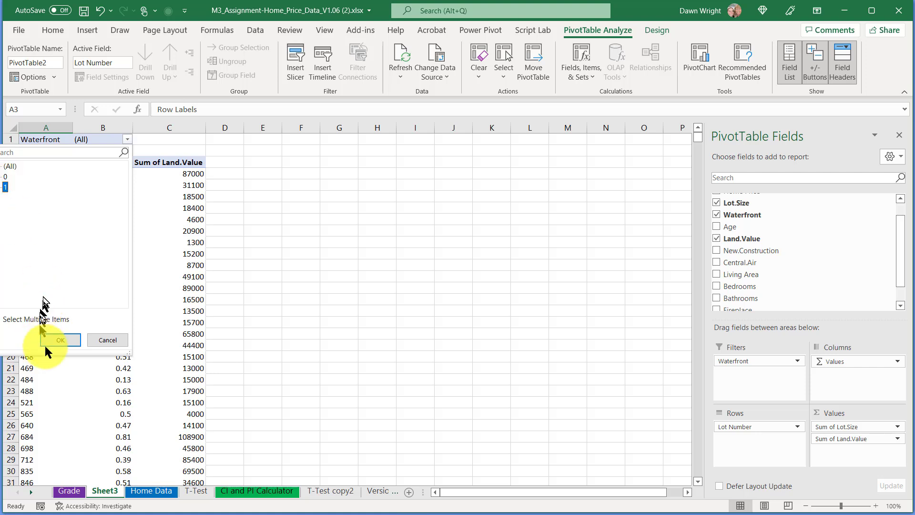
click(58, 339)
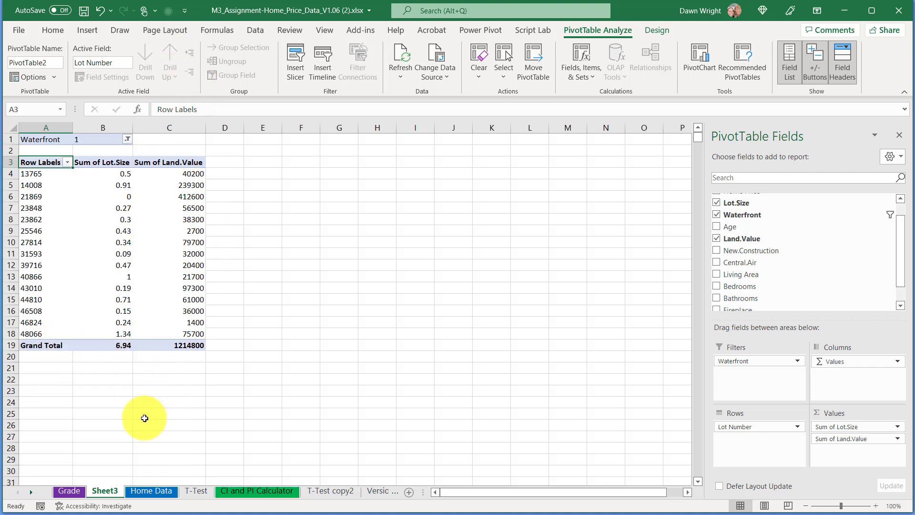
click(169, 173)
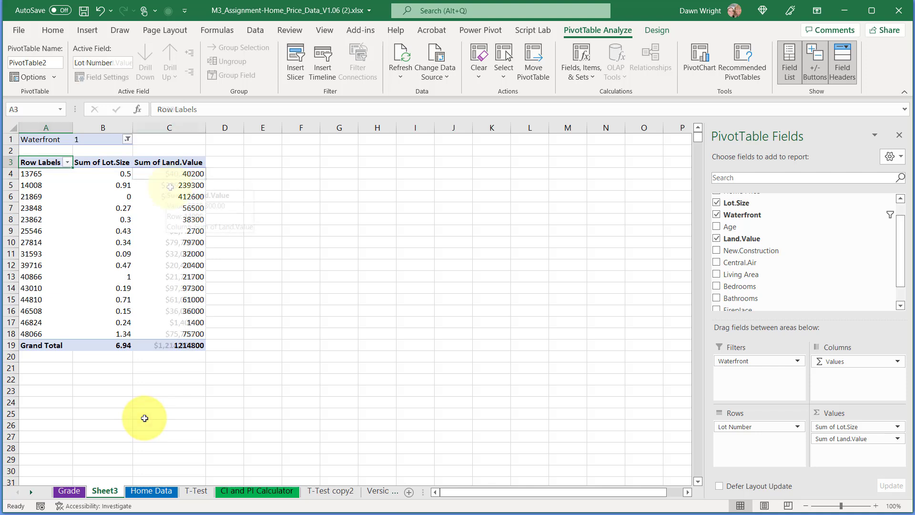
Step: Format the Land.Value sums as currency and copy the waterfront pivot rows
key(ctrl+shift+4)
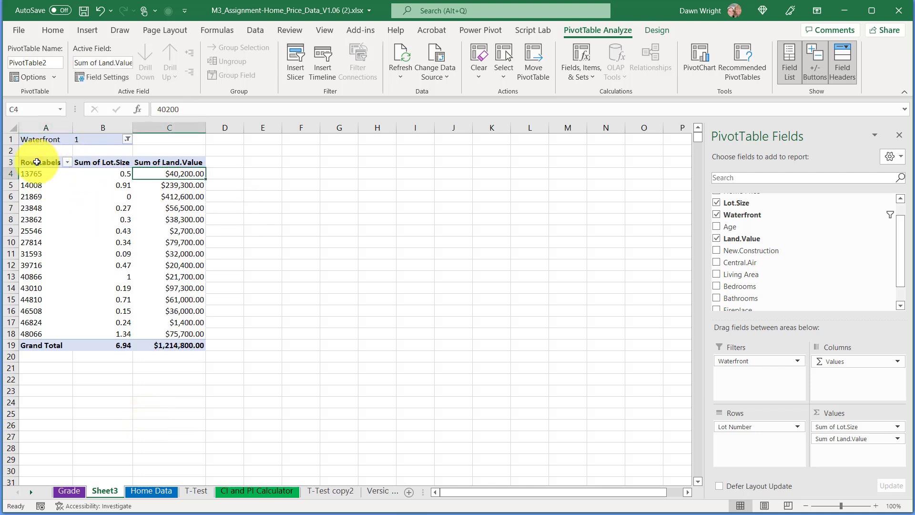
drag(41, 162, 186, 334)
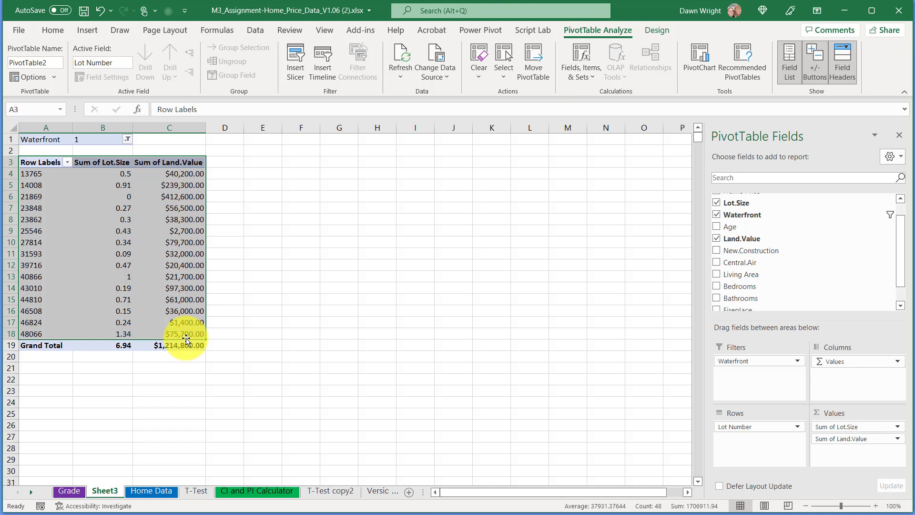
key(ctrl+c)
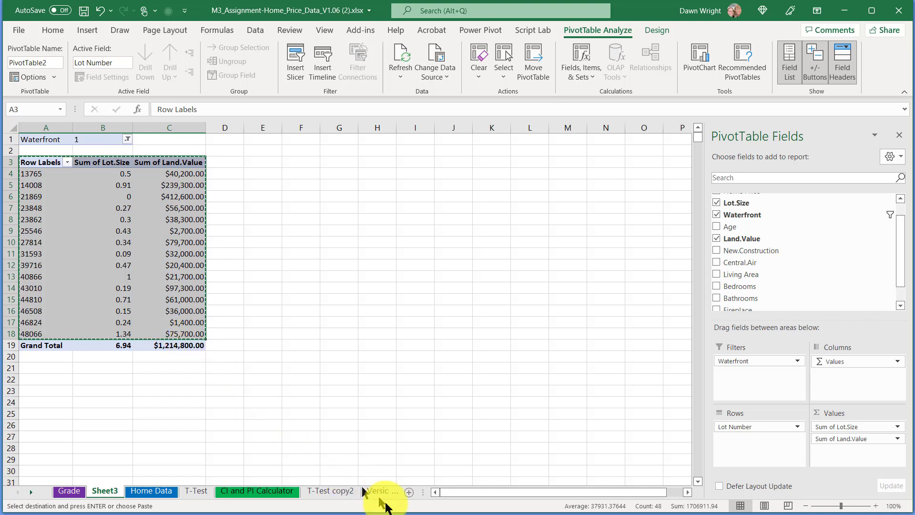
Step: Paste the copied waterfront rows as plain values at A1 of a new Sheet4
click(409, 493)
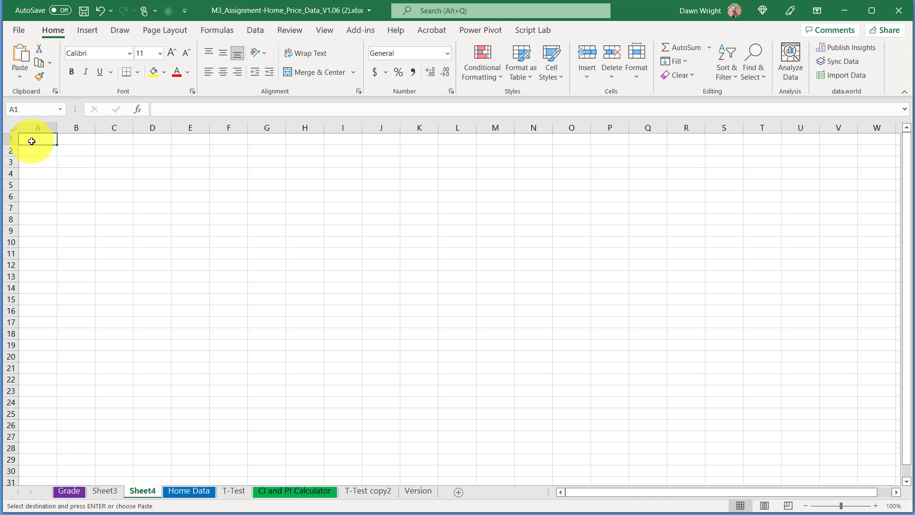
right_click(33, 141)
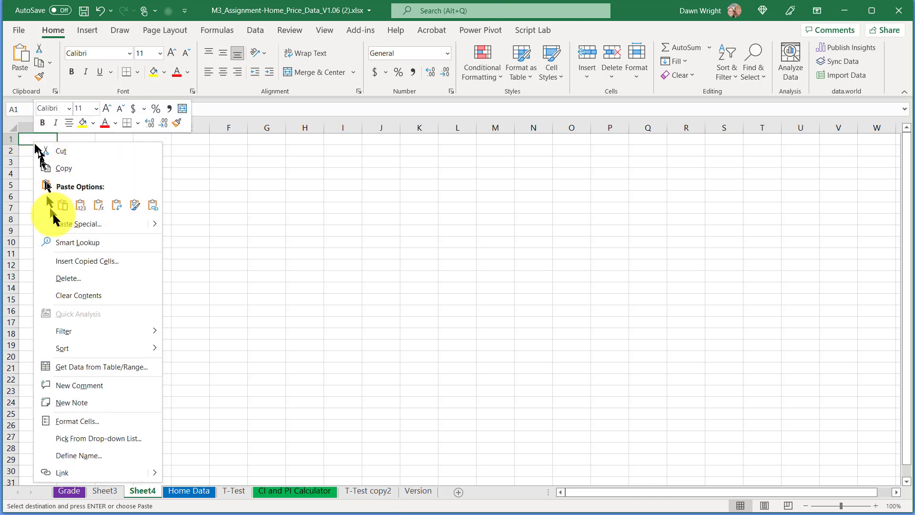
click(80, 213)
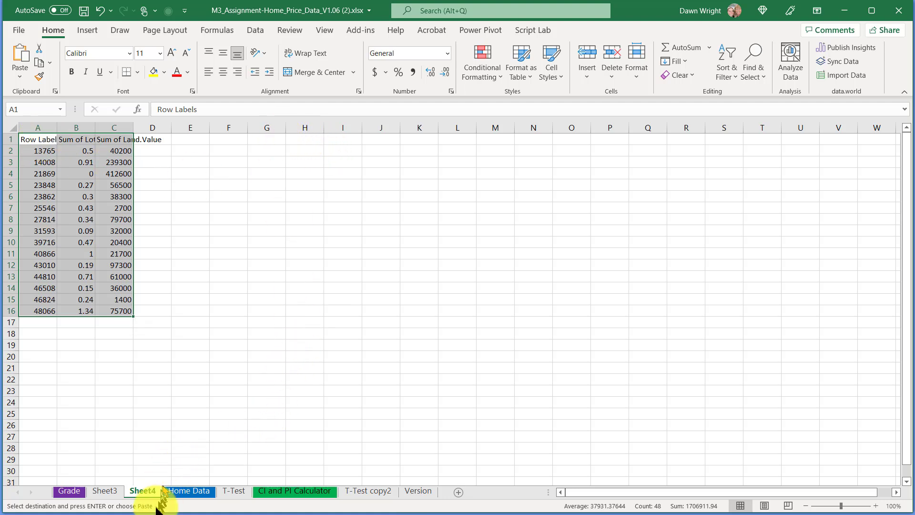
Step: On Sheet3, change the Waterfront filter to 0 for non-waterfront lots
click(115, 491)
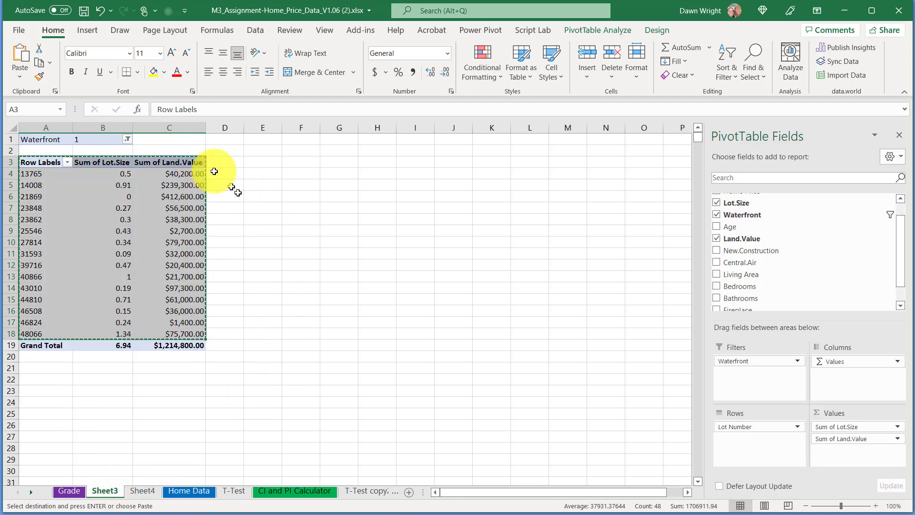
click(127, 139)
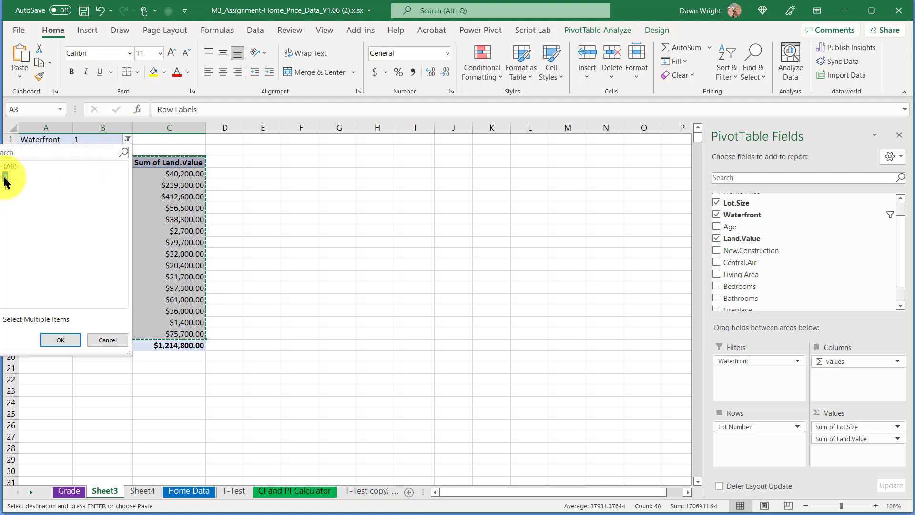
click(63, 340)
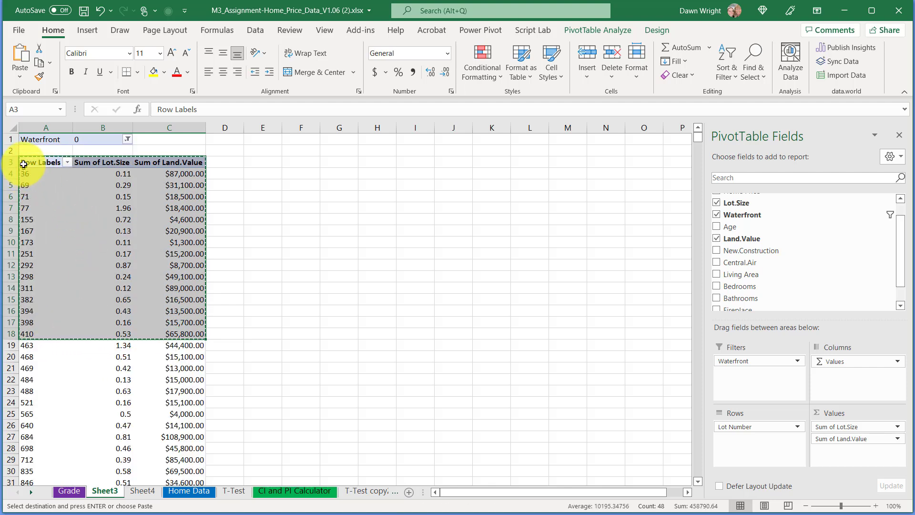
Step: Copy the pivot table from header row A3:C3 down through the Grand Total row
drag(23, 164, 170, 162)
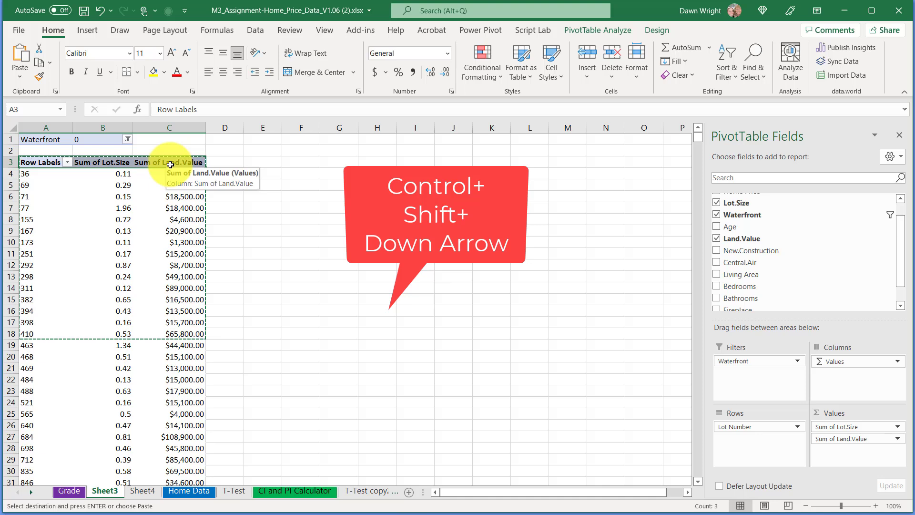
key(ctrl+shift+Down)
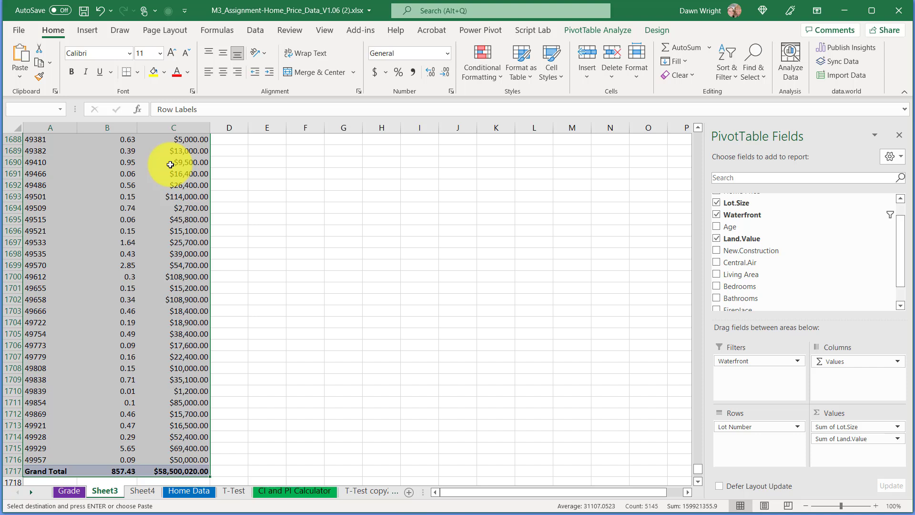
key(ctrl+c)
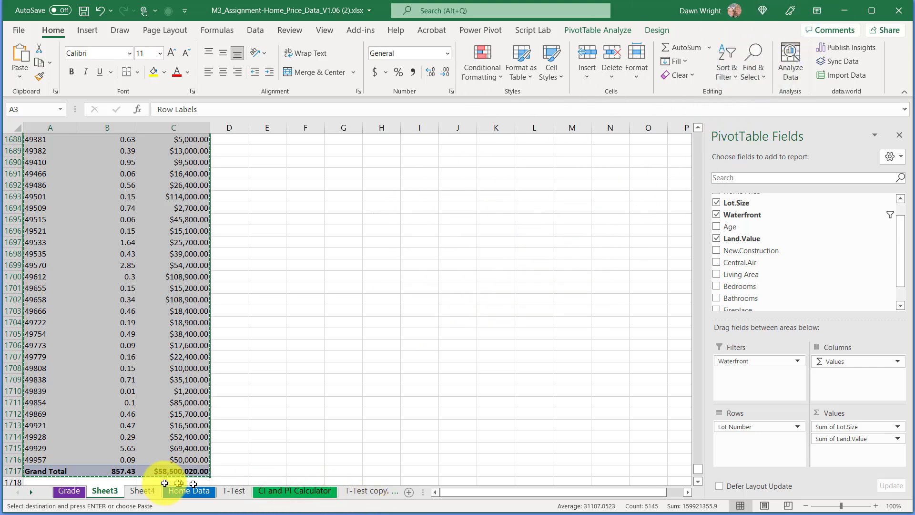
Step: Paste the non-waterfront table into Sheet4 starting at H1
click(153, 485)
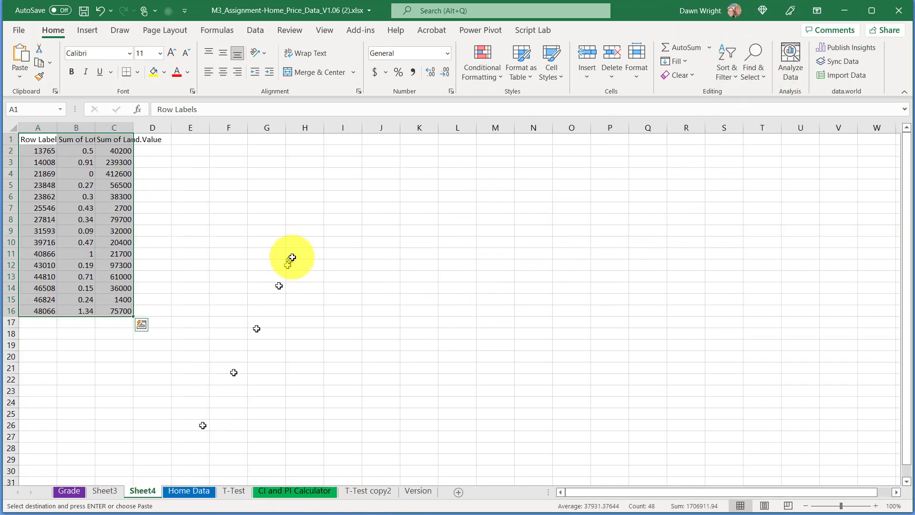
click(311, 139)
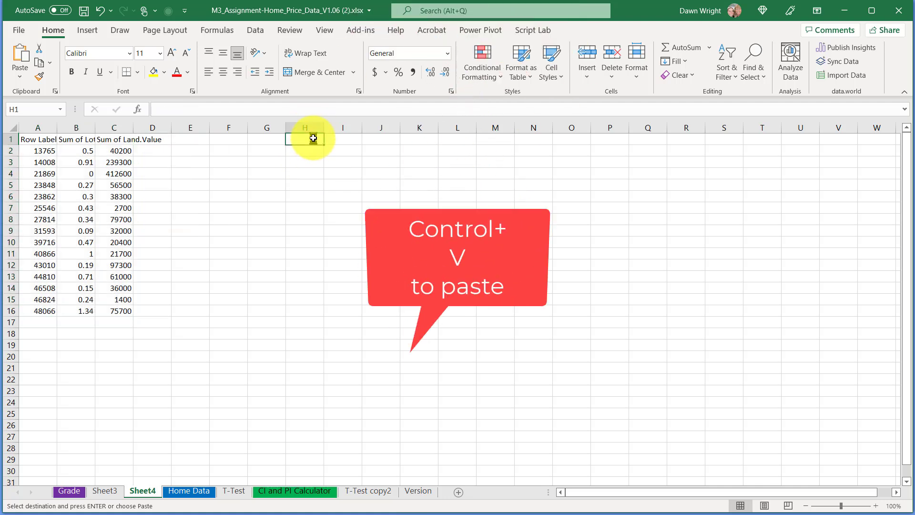
key(ctrl+v)
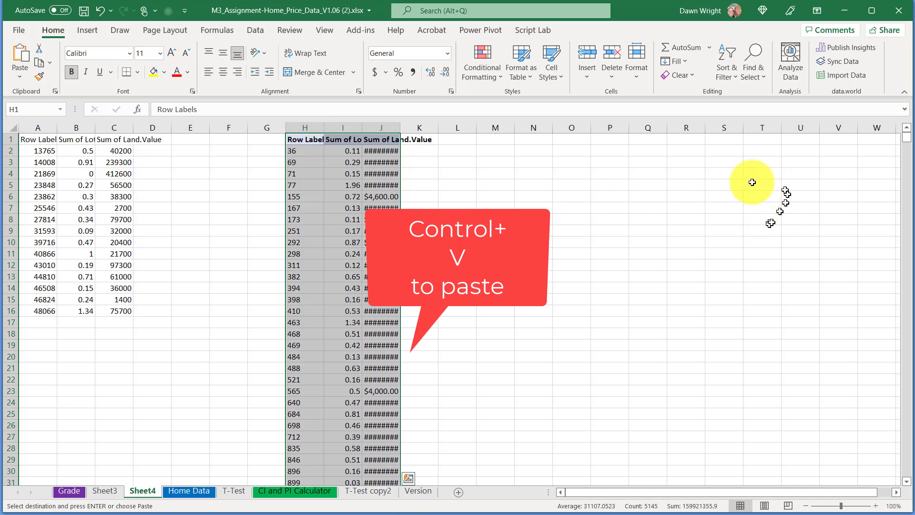
Step: Clear the Grand Total row H1715:J1715 of the pasted table and return to the top
click(380, 139)
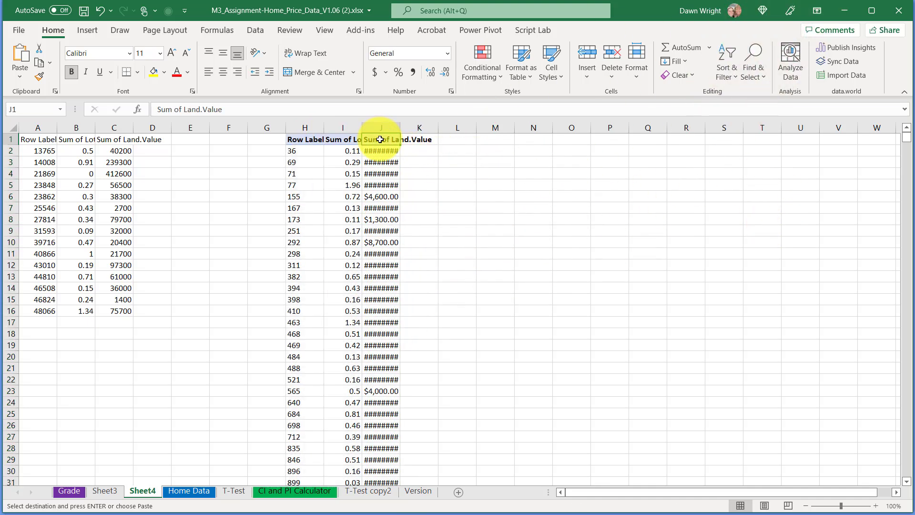
key(ctrl+shift+Down)
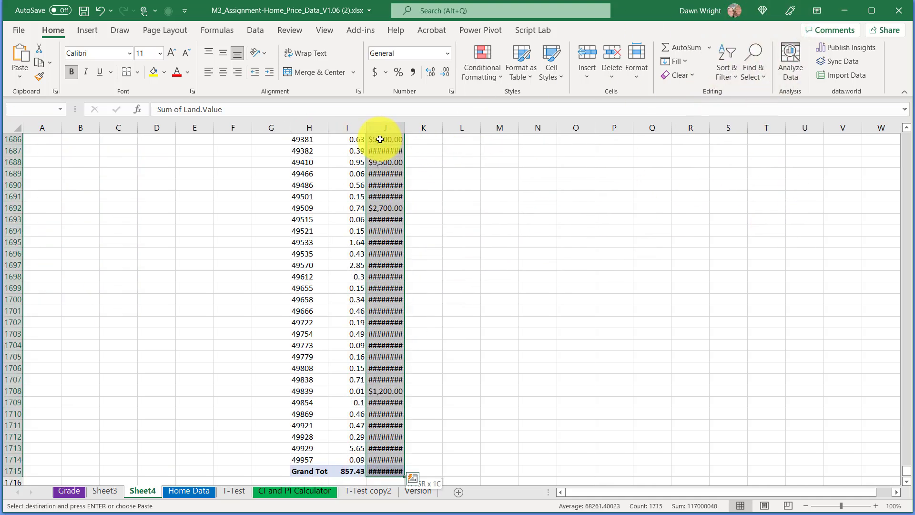
scroll(410, 333, down, 2)
click(302, 402)
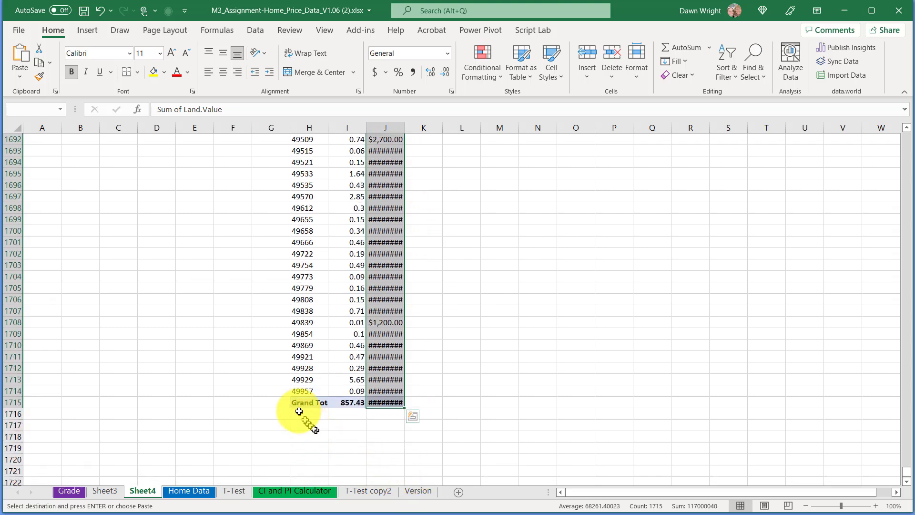
drag(331, 406, 389, 413)
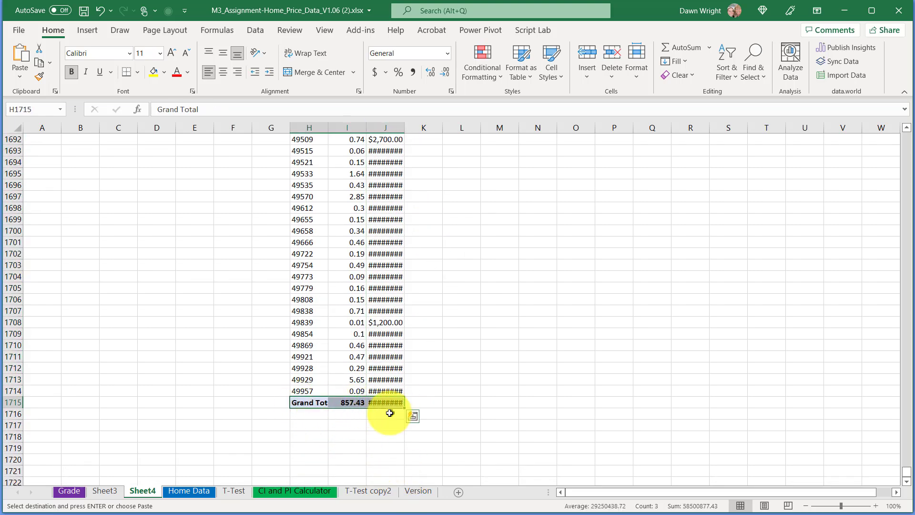
key(Escape)
click(499, 391)
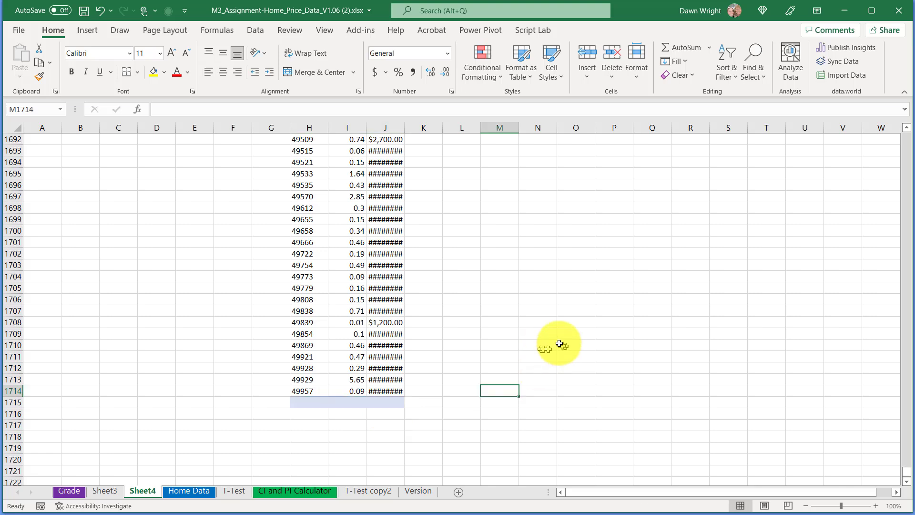
scroll(893, 431, up, 20)
drag(906, 438, 906, 142)
scroll(325, 316, up, 7)
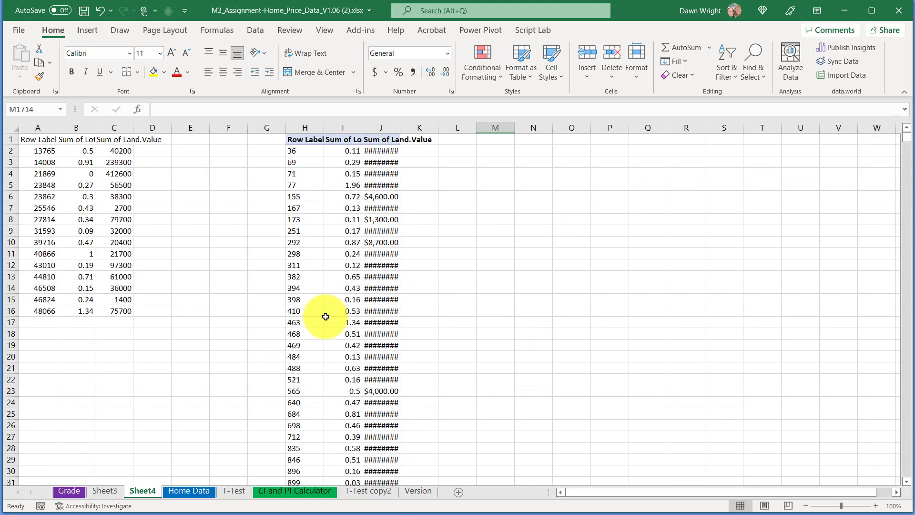